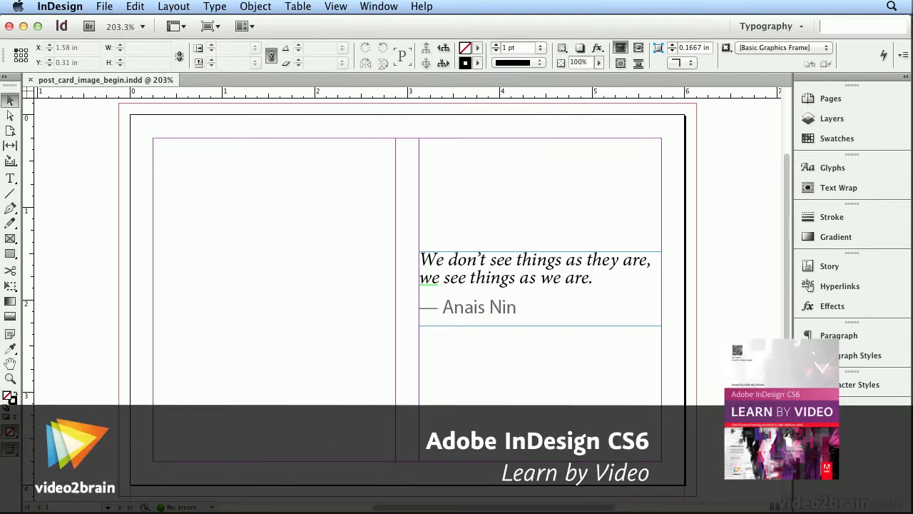
# Step: Place bride_mirror.psd at its original size with its upper-left corner on the page's bleed corner at X -0.125 in, Y -0.125 in
pyautogui.click(98, 7)
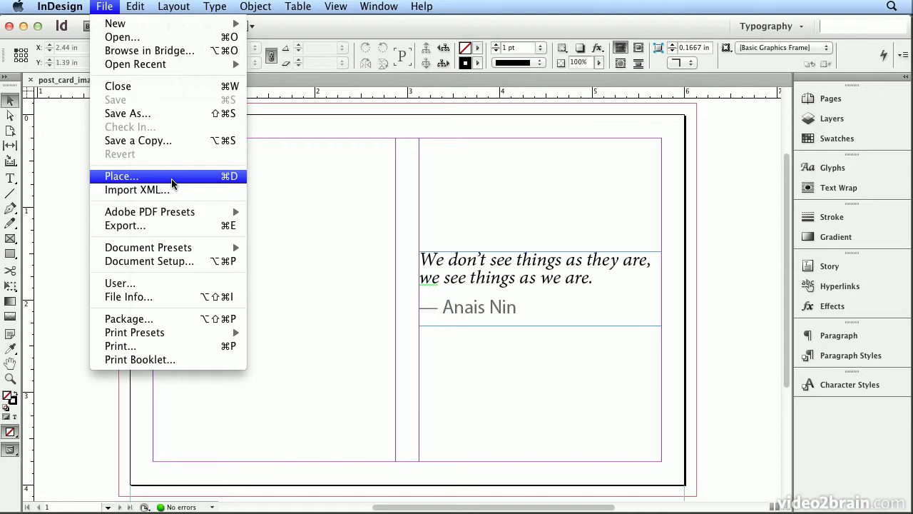
pyautogui.click(172, 179)
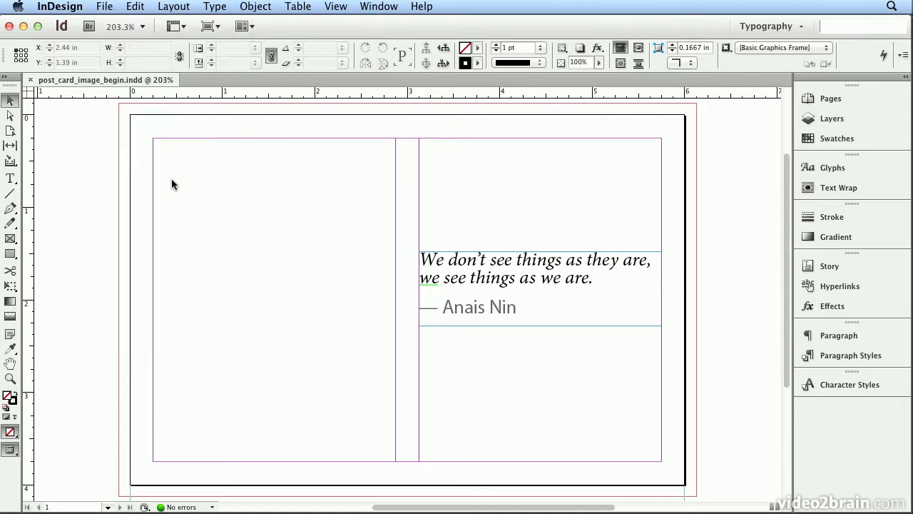
pyautogui.click(344, 136)
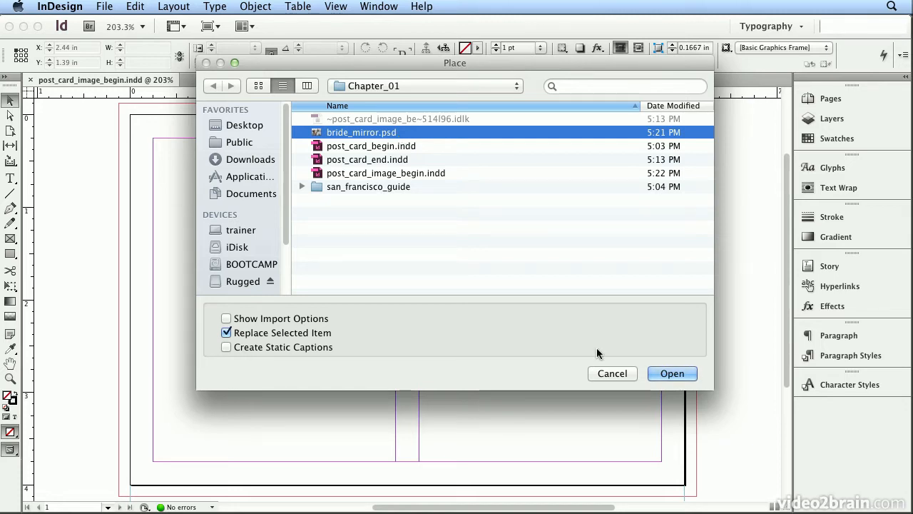
pyautogui.click(671, 374)
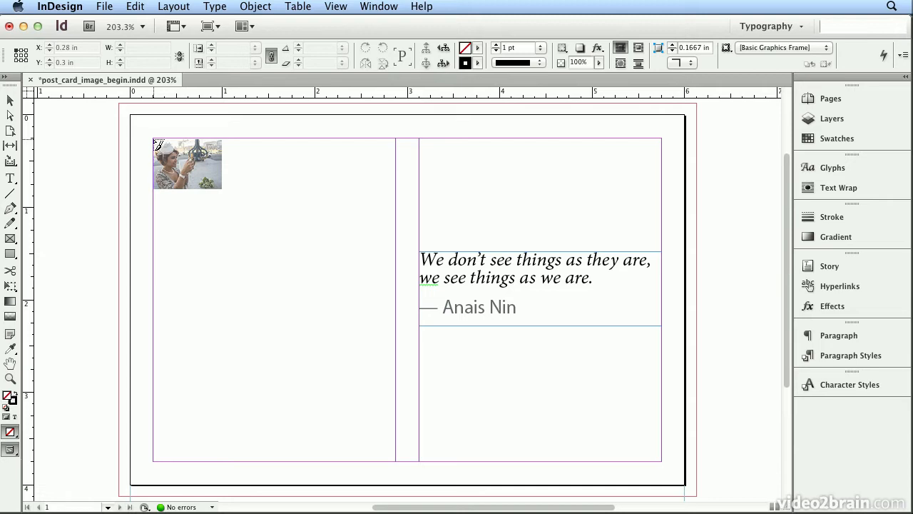
pyautogui.moveTo(157, 143)
pyautogui.mouseDown()
pyautogui.moveTo(135, 112)
pyautogui.moveTo(143, 132)
pyautogui.mouseUp()
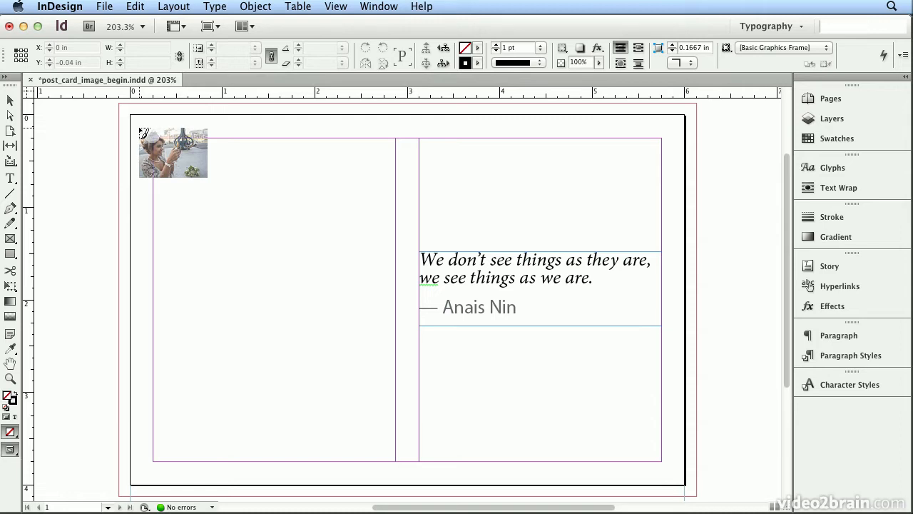
pyautogui.moveTo(144, 133); pyautogui.dragTo(129, 114)
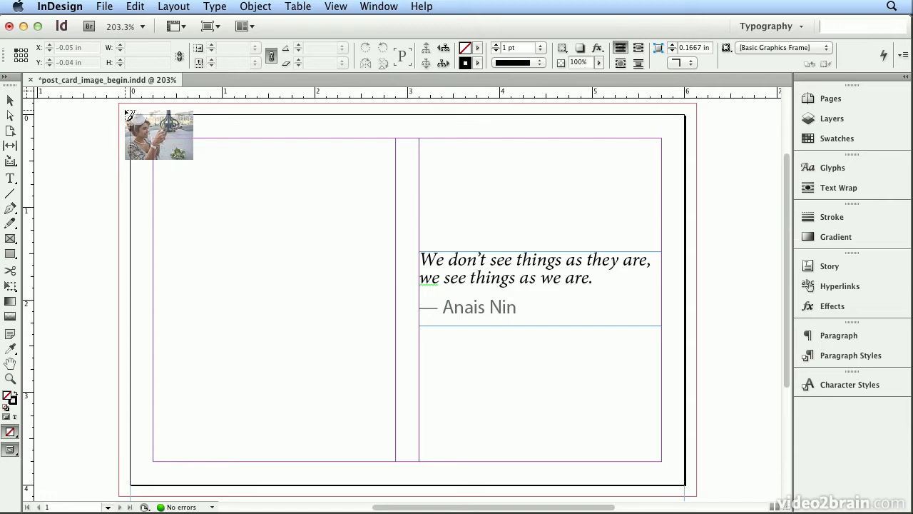
pyautogui.moveTo(129, 114); pyautogui.dragTo(123, 108)
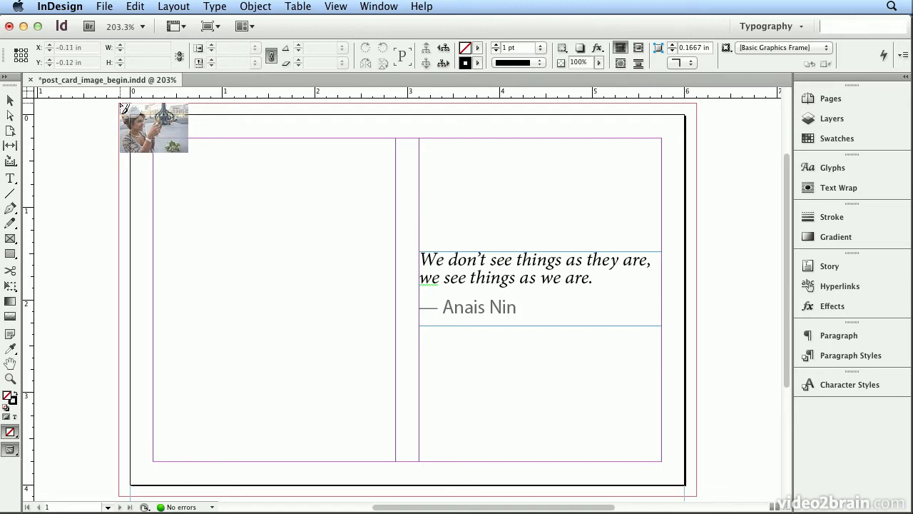
pyautogui.click(120, 104)
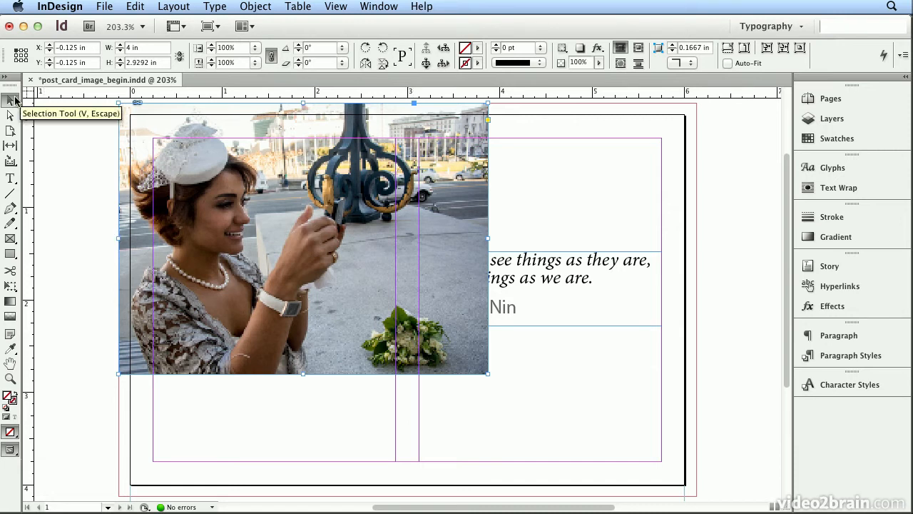
# Step: Resize the picture frame to 3 in wide, ending at the left column's edge, and 4.25 in high, reaching the bottom bleed
pyautogui.moveTo(488, 240)
pyautogui.mouseDown()
pyautogui.moveTo(393, 238)
pyautogui.moveTo(475, 239)
pyautogui.mouseUp()
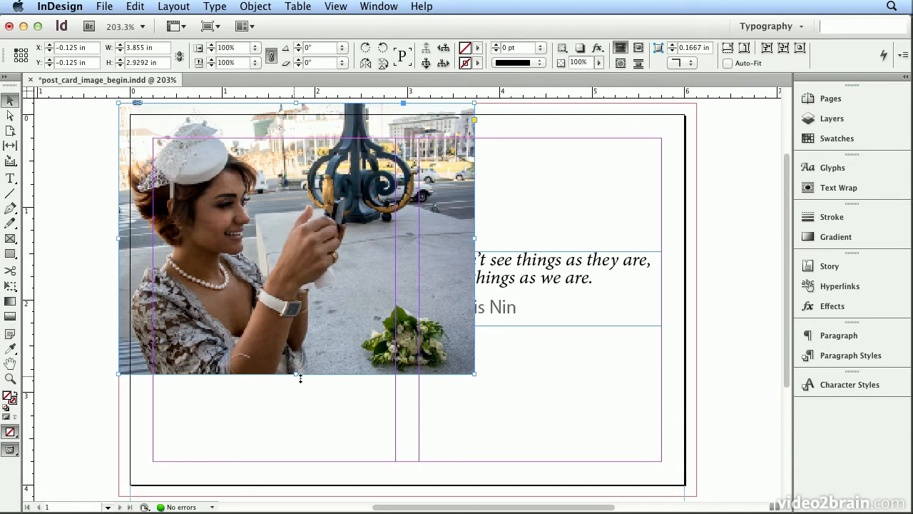
pyautogui.moveTo(476, 239); pyautogui.dragTo(396, 240)
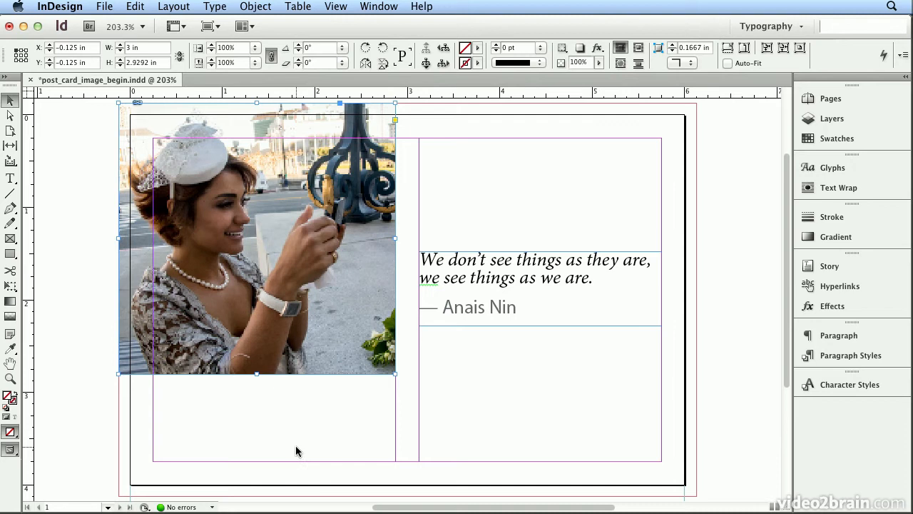
pyautogui.moveTo(256, 374); pyautogui.dragTo(265, 497)
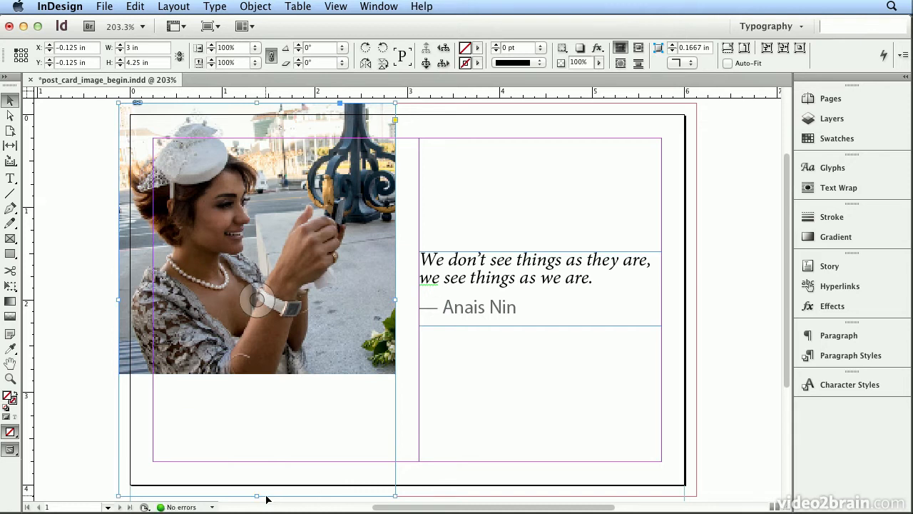
# Step: Try Fill Frame Proportionally with centered content, and try Fit Content Proportionally on the picture frame
pyautogui.click(727, 48)
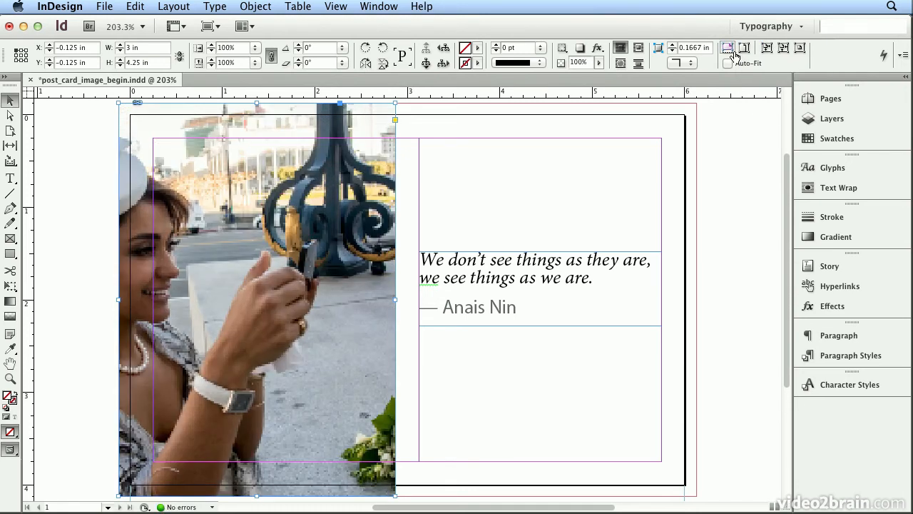
pyautogui.click(799, 49)
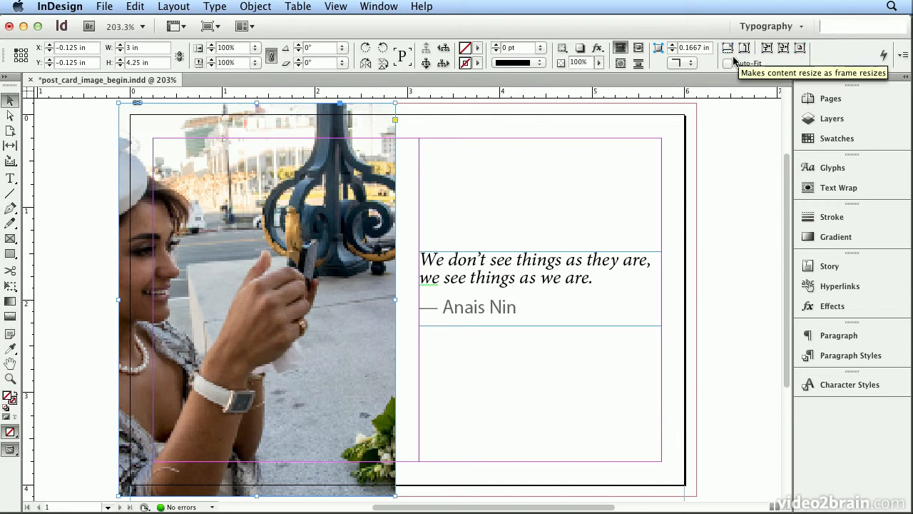
pyautogui.click(233, 6)
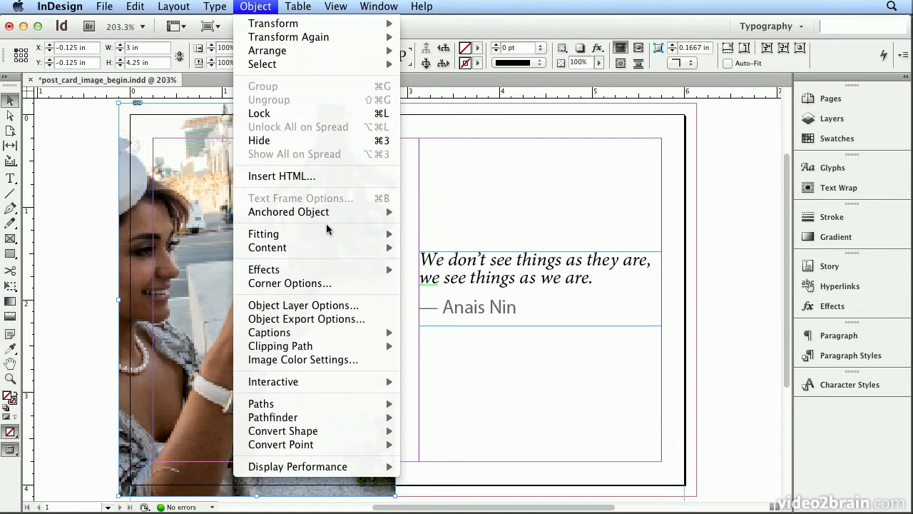
pyautogui.moveTo(328, 235)
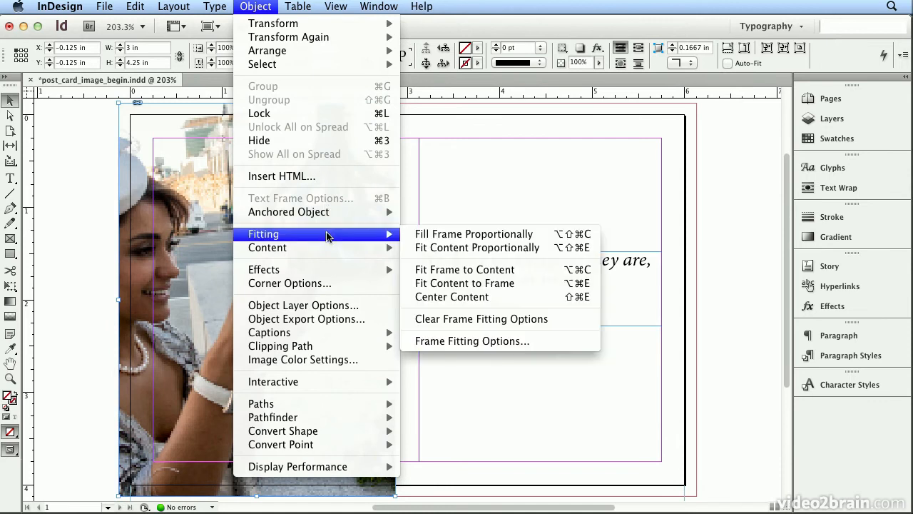
pyautogui.click(435, 247)
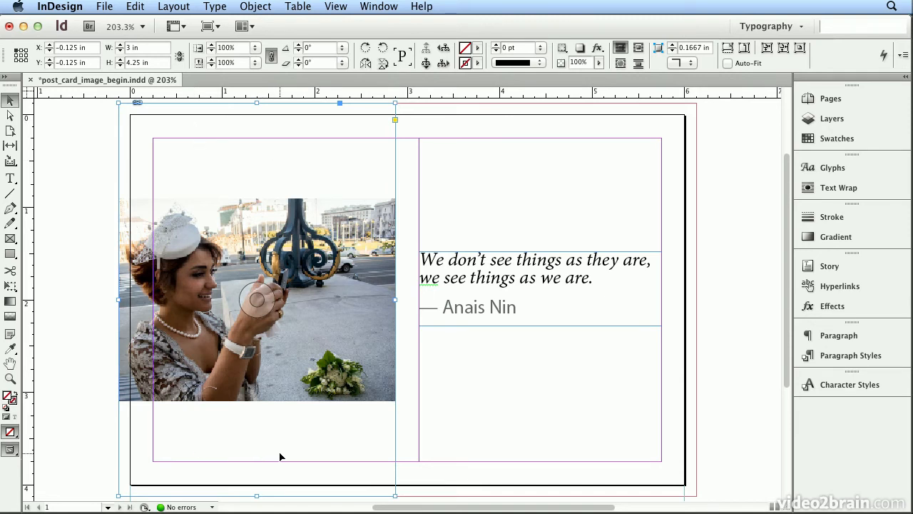
# Step: Apply Fill Frame Proportionally to the image in the 3 by 4.25 in frame
pyautogui.click(256, 6)
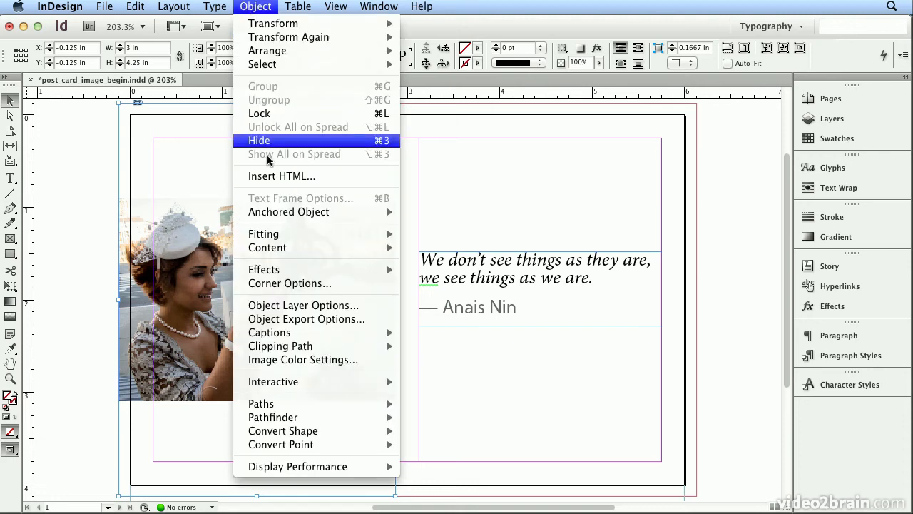
pyautogui.moveTo(286, 235)
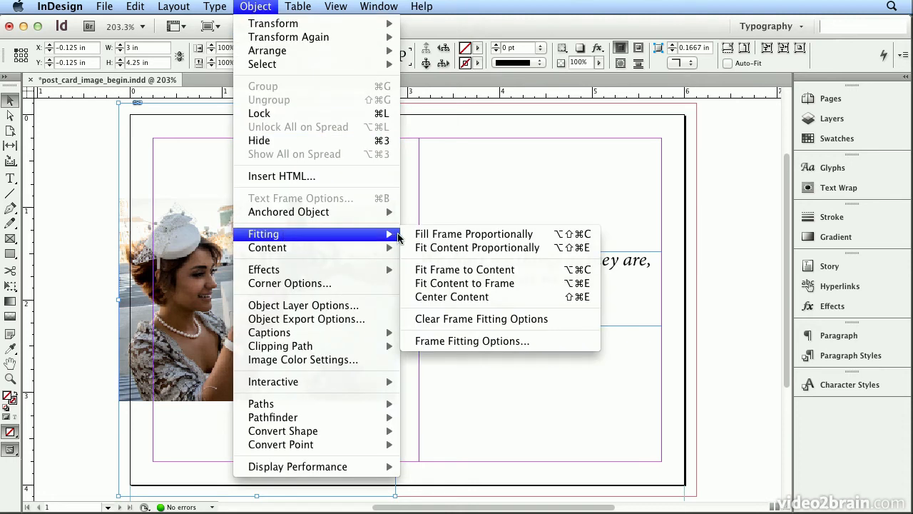
pyautogui.click(414, 235)
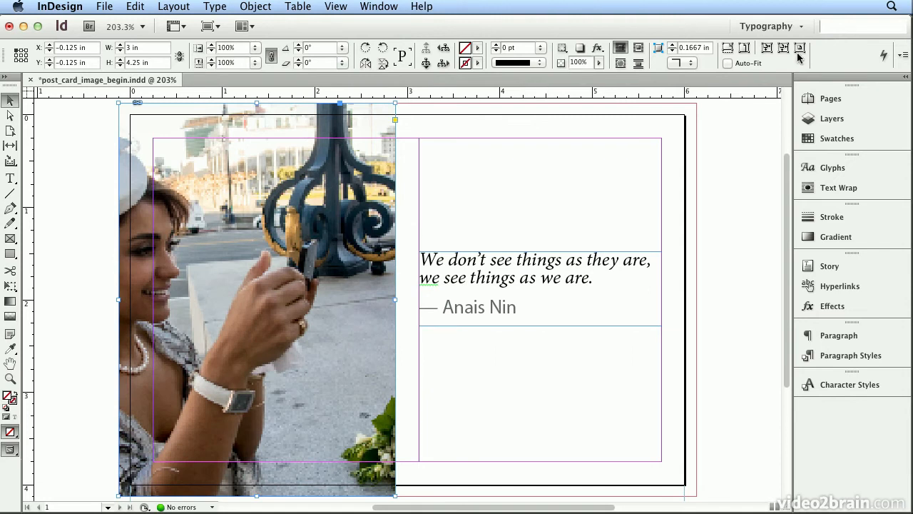
# Step: Center the image in its frame, and shift it rightward inside the frame to show the woman's whole face
pyautogui.click(245, 6)
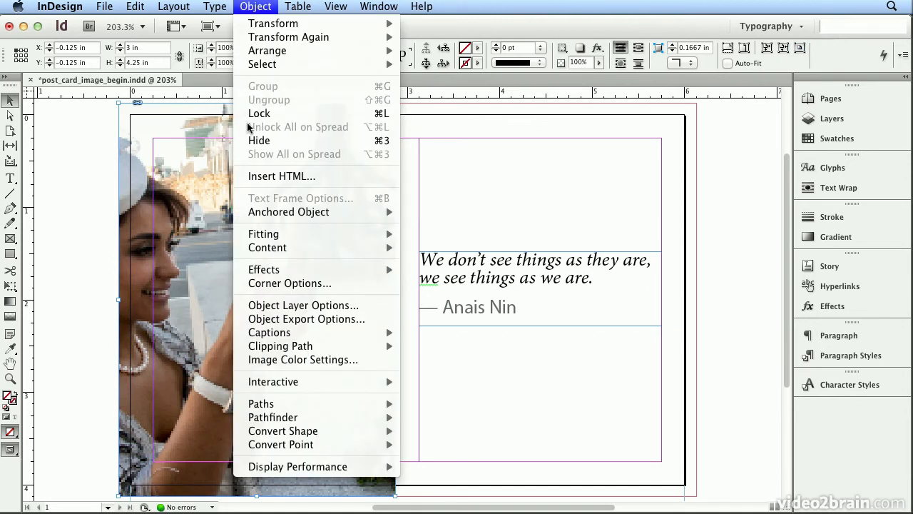
pyautogui.moveTo(305, 238)
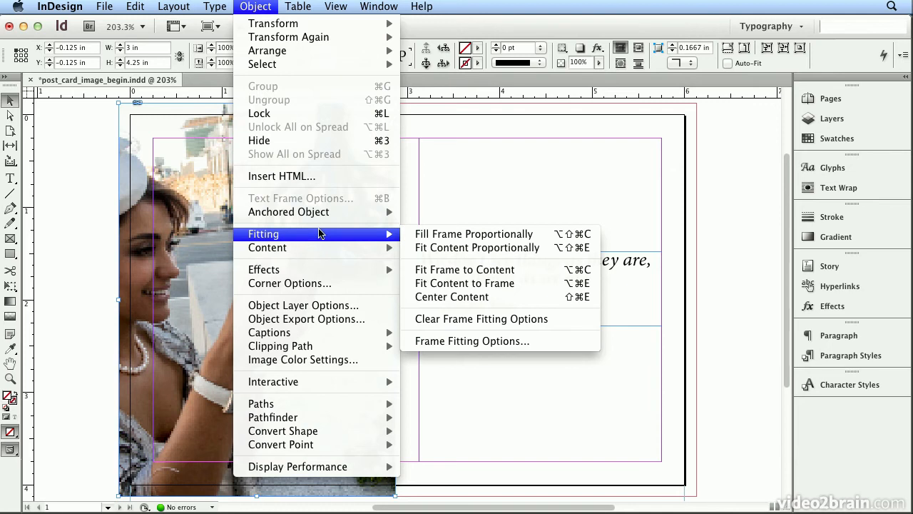
pyautogui.click(491, 297)
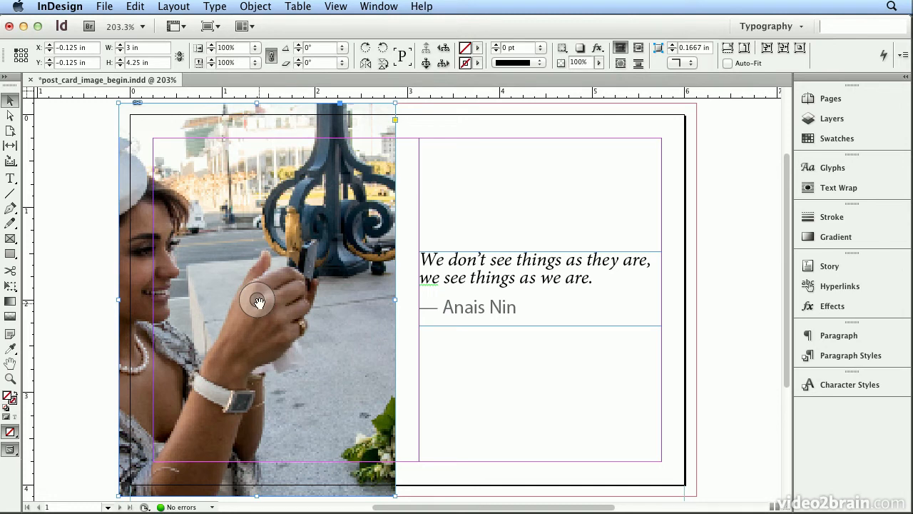
pyautogui.moveTo(259, 302); pyautogui.dragTo(332, 308)
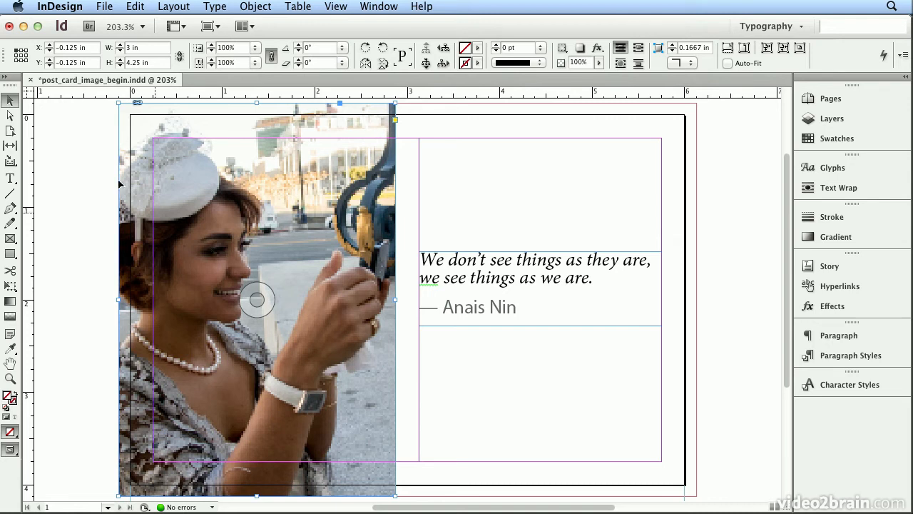
pyautogui.click(8, 102)
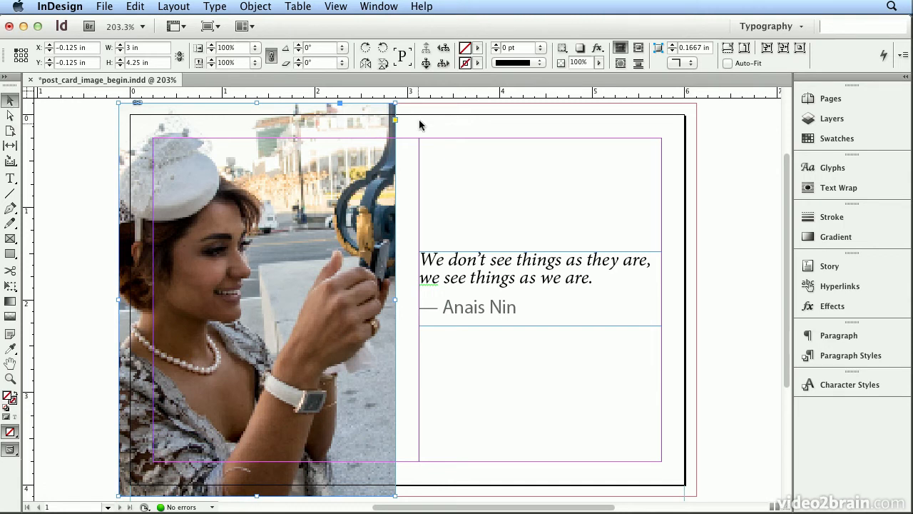
# Step: Move the picture frame to about X -0.18 in, Y -0.245 in, and shift the image slightly upward inside it
pyautogui.moveTo(396, 103); pyautogui.dragTo(391, 145)
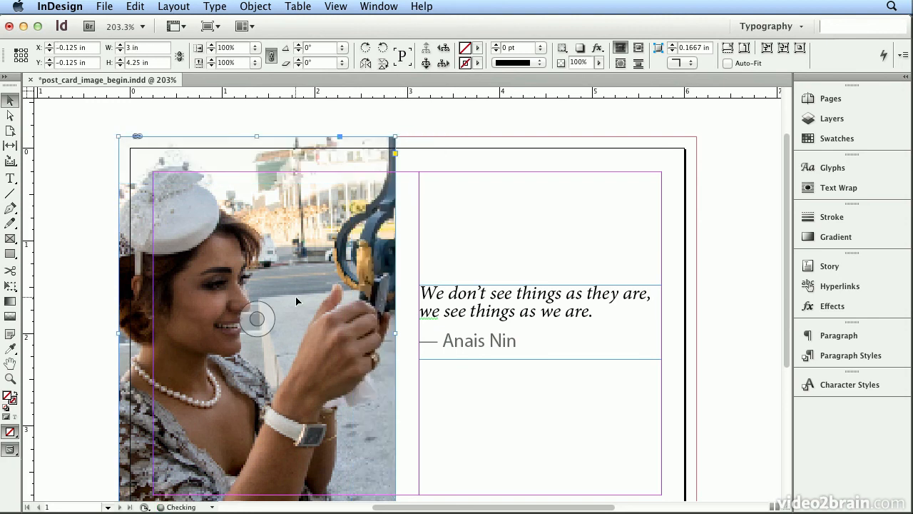
pyautogui.moveTo(258, 323)
pyautogui.mouseDown()
pyautogui.moveTo(270, 345)
pyautogui.moveTo(266, 336)
pyautogui.mouseUp()
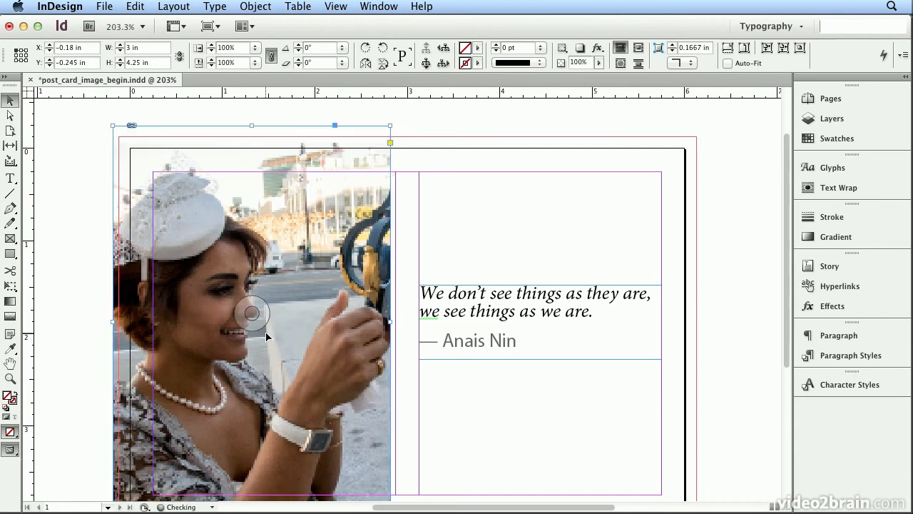
pyautogui.click(334, 6)
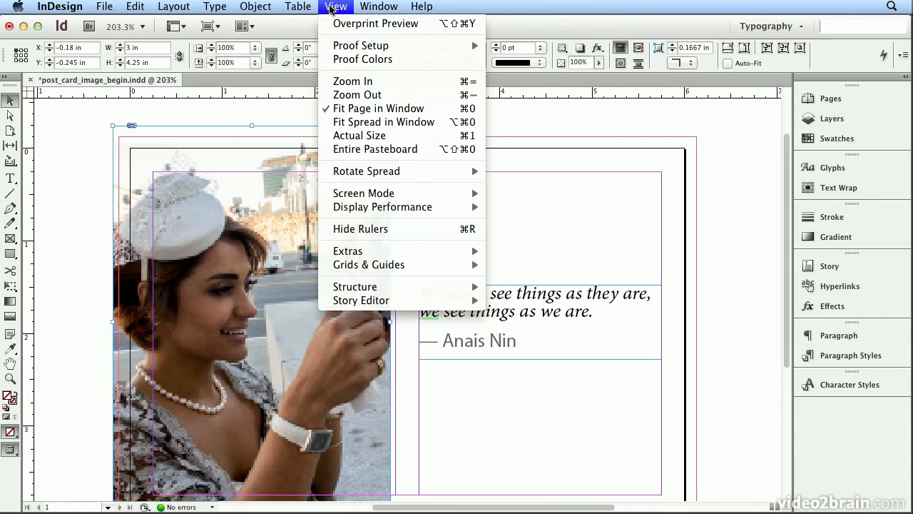
pyautogui.click(343, 108)
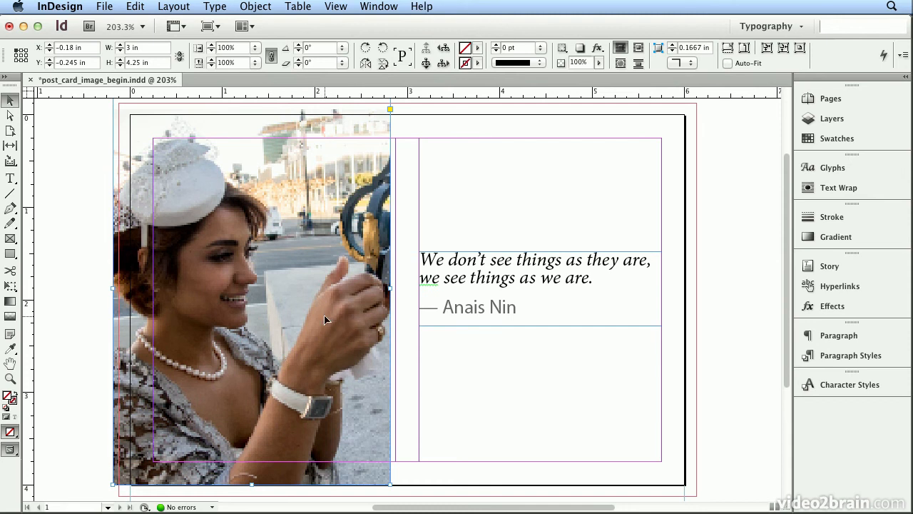
pyautogui.click(254, 289)
pyautogui.moveTo(253, 289); pyautogui.dragTo(256, 266)
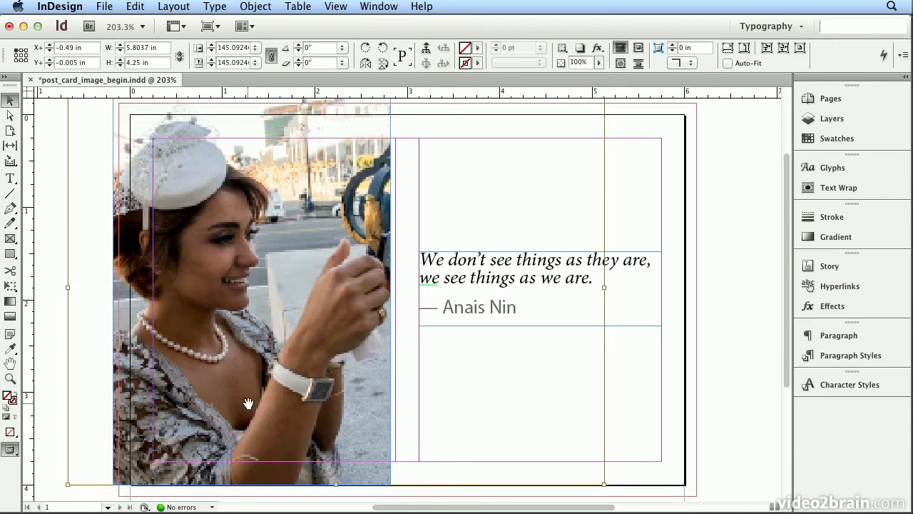
# Step: Extend the picture frame's bottom edge down to the bleed guide, making it about 4.37 in high
pyautogui.scroll(-3, 461, 343)
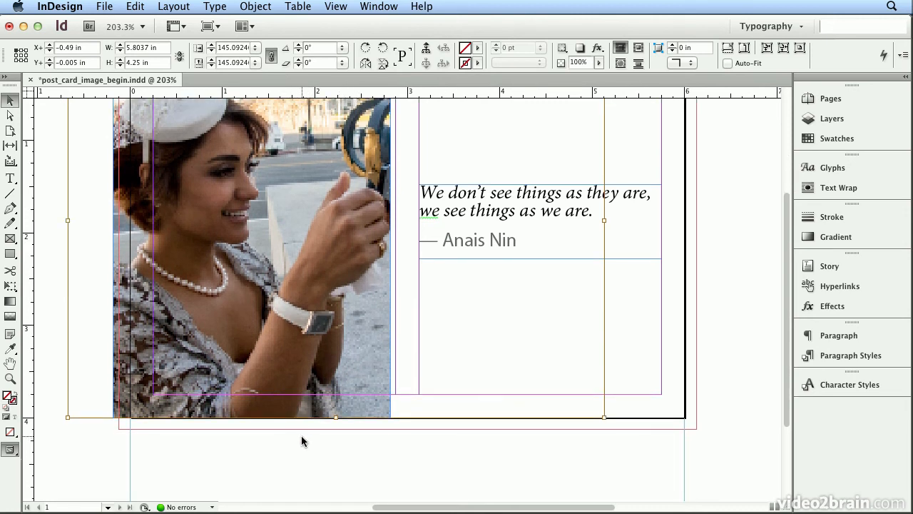
pyautogui.click(720, 424)
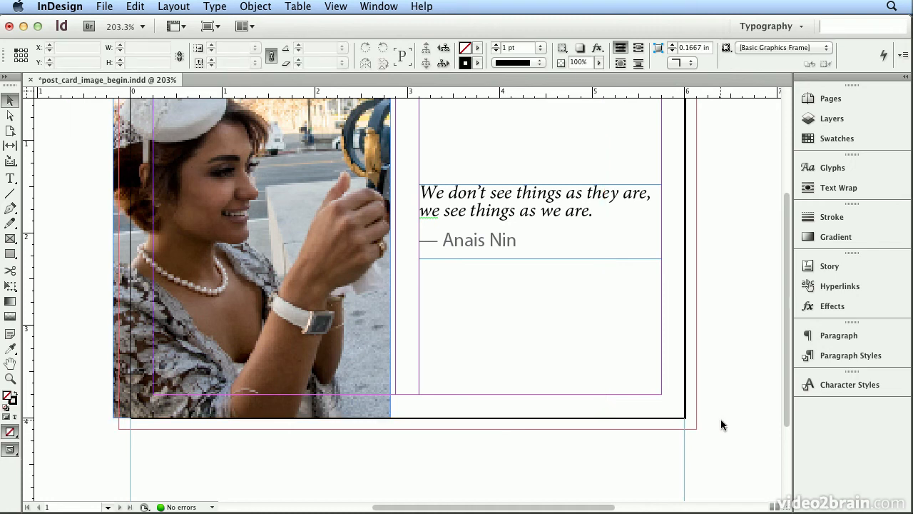
pyautogui.click(328, 384)
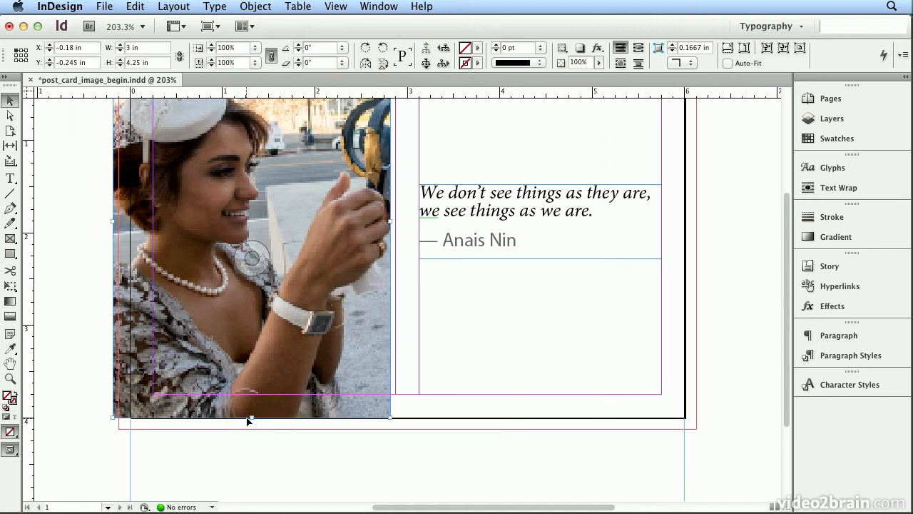
pyautogui.moveTo(252, 418); pyautogui.dragTo(251, 430)
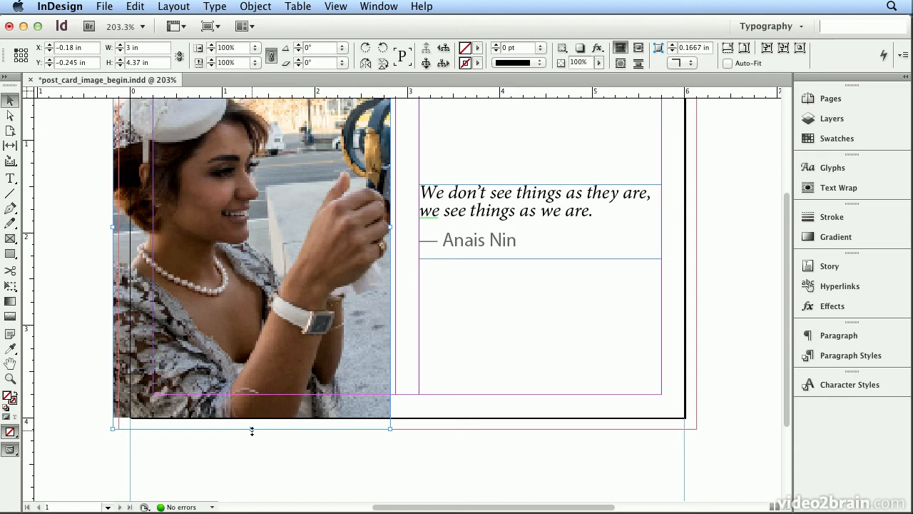
# Step: Shift the image down inside its frame to about X+ -0.52 in, Y+ 0.12 in, so it fills down to the bottom bleed guide
pyautogui.scroll(3, 252, 431)
pyautogui.scroll(-1, 252, 433)
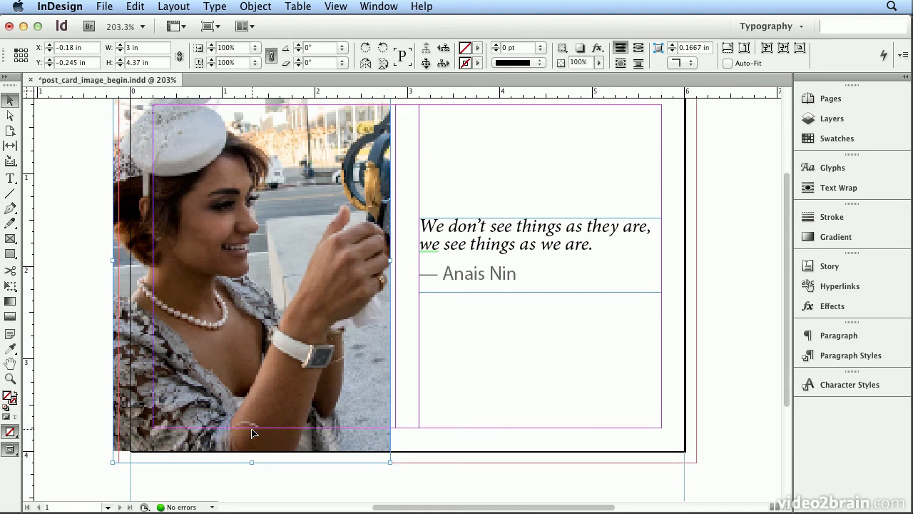
pyautogui.click(245, 283)
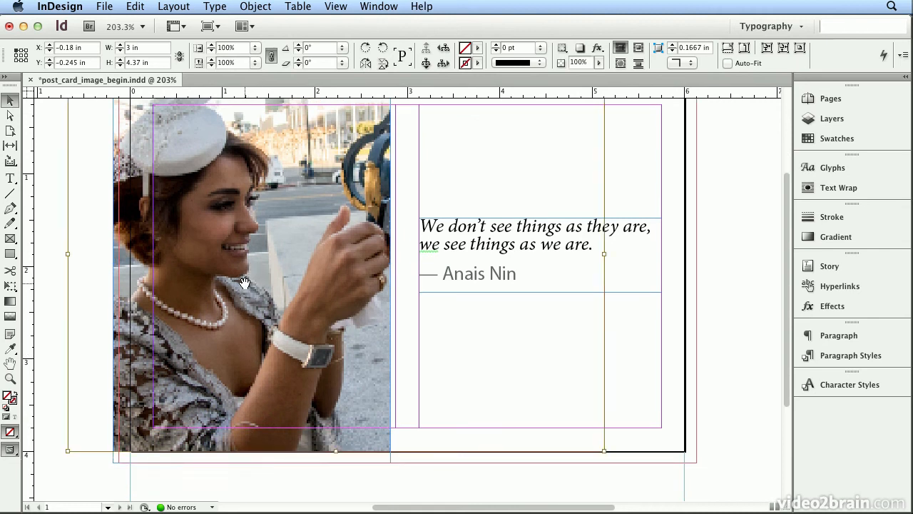
pyautogui.moveTo(245, 283); pyautogui.dragTo(243, 297)
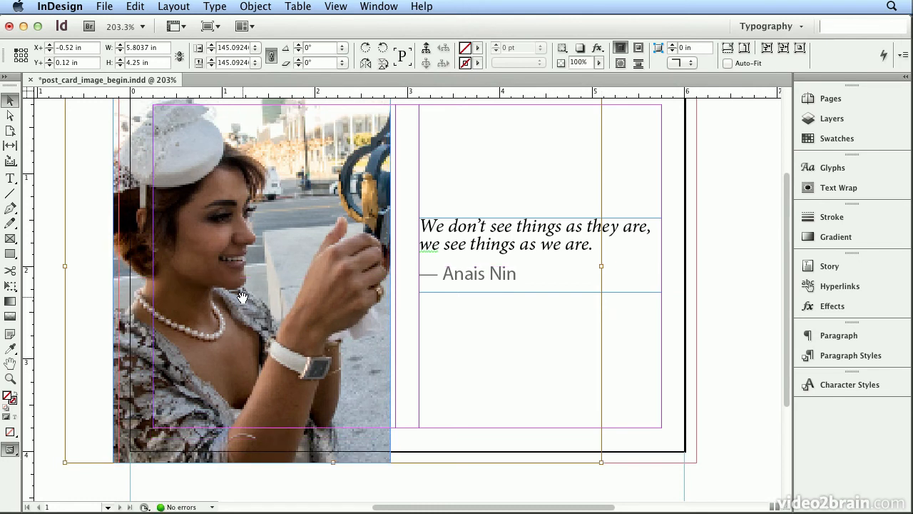
# Step: Move the picture frame to X -0.125 in and lower its top edge to the bleed guide, making it 4.25 in high
pyautogui.press('super+2')
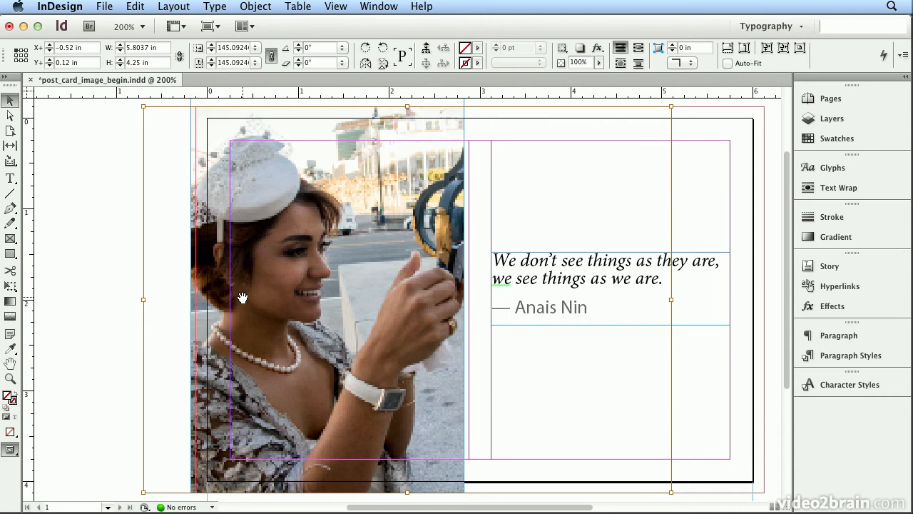
pyautogui.press('super+minus')
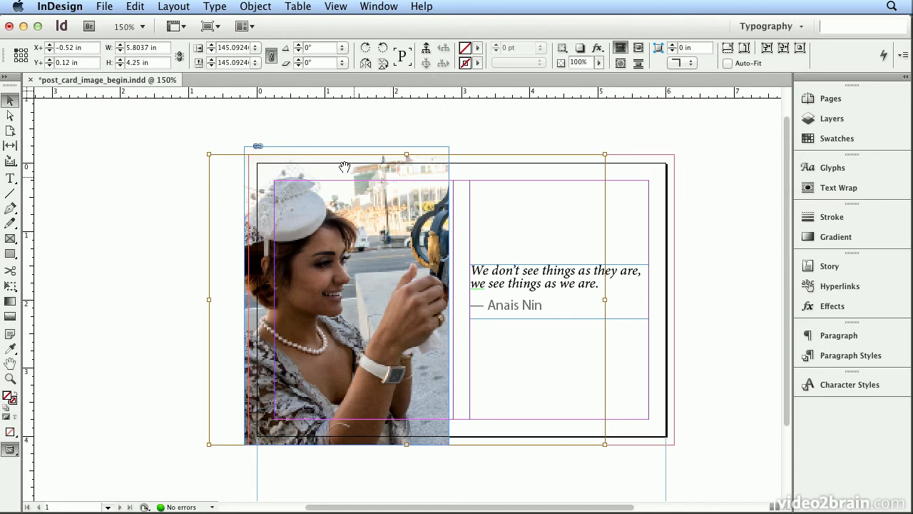
pyautogui.click(333, 148)
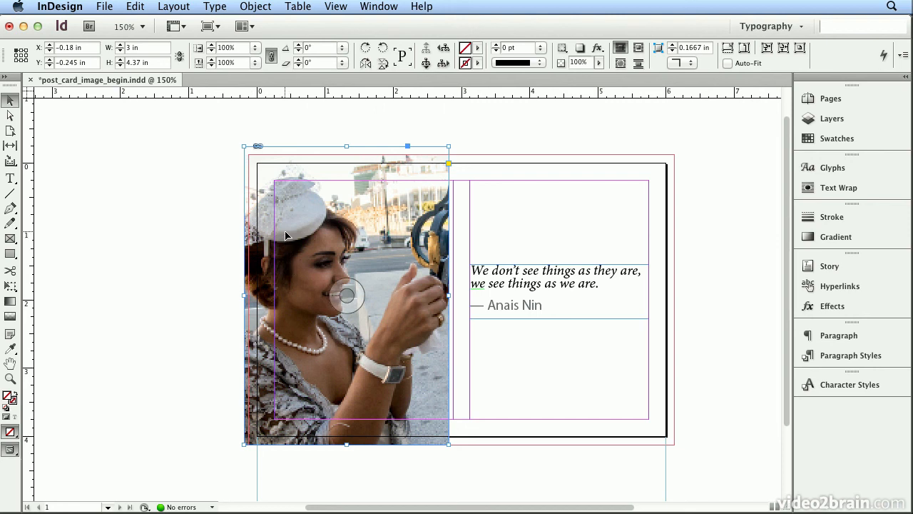
pyautogui.moveTo(285, 235); pyautogui.dragTo(290, 236)
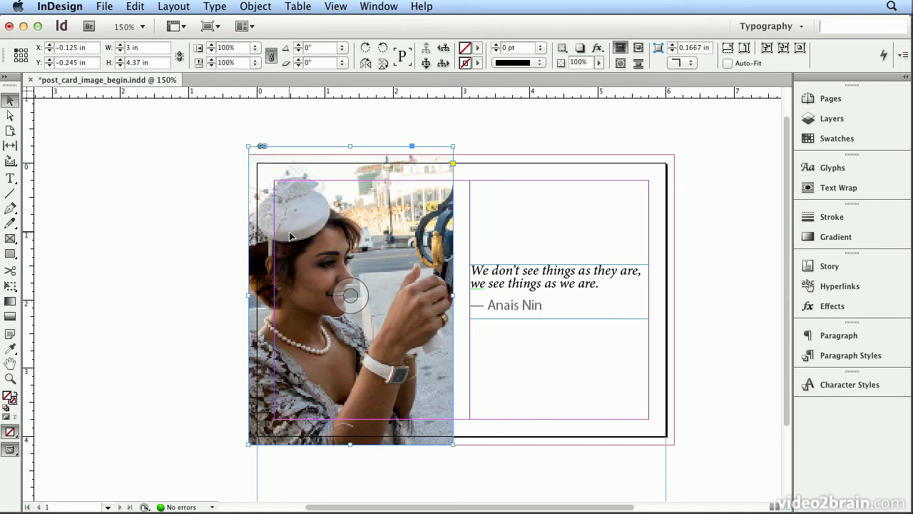
pyautogui.moveTo(350, 146); pyautogui.dragTo(349, 154)
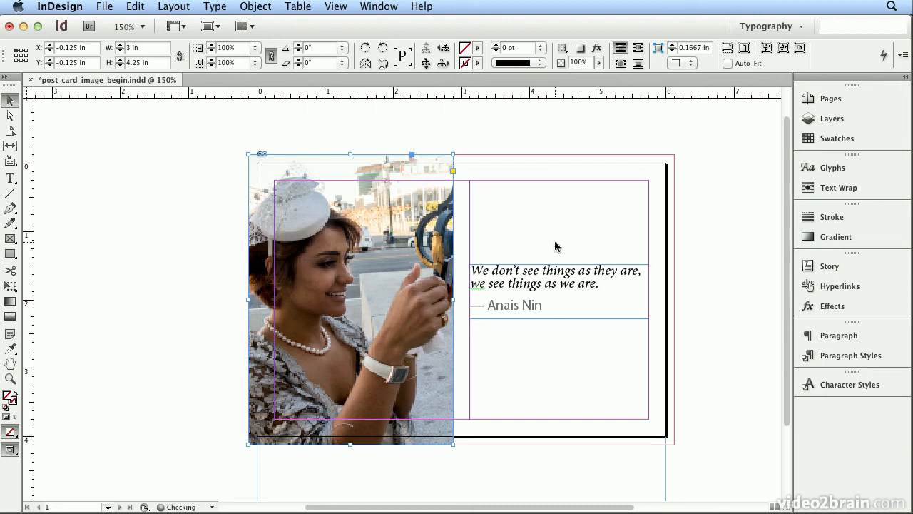
pyautogui.click(724, 223)
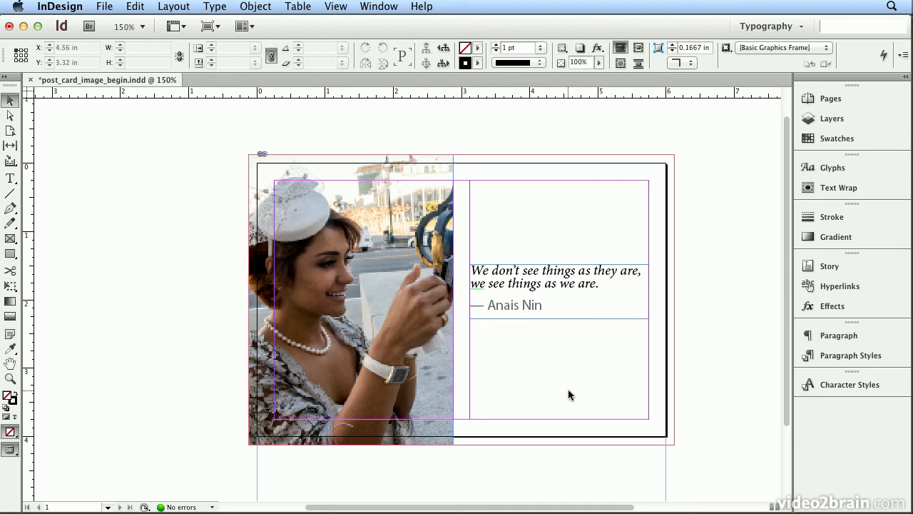
pyautogui.click(114, 8)
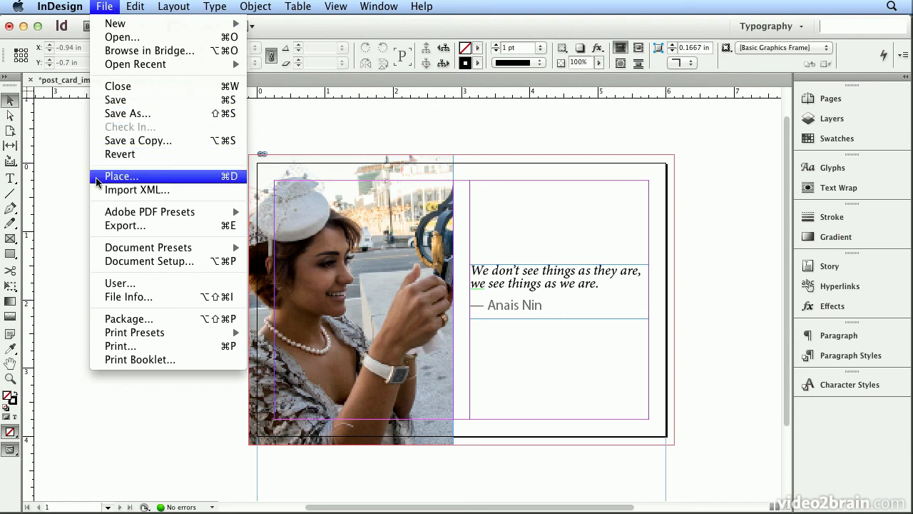
pyautogui.click(113, 8)
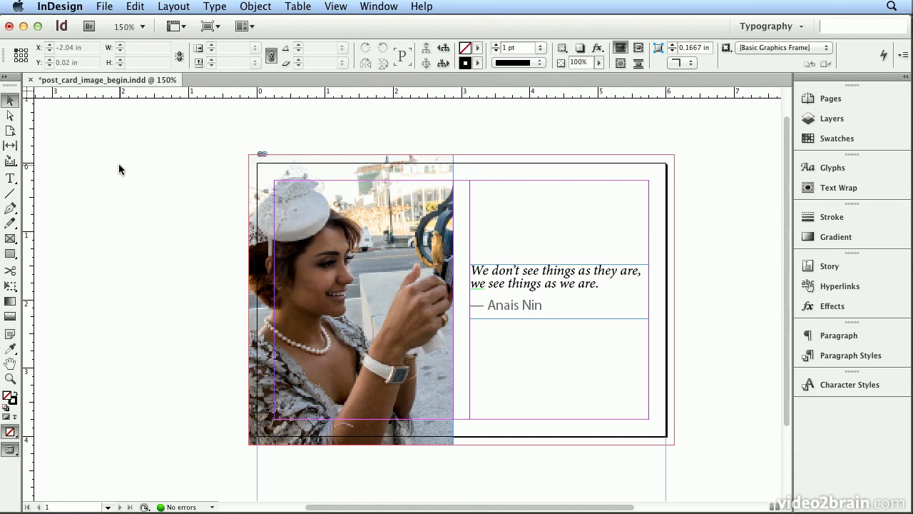
# Step: Shift the image slightly rightward inside its frame to about X+ -0.475 in, keeping Y+ at 0 in, and deselect it
pyautogui.click(296, 240)
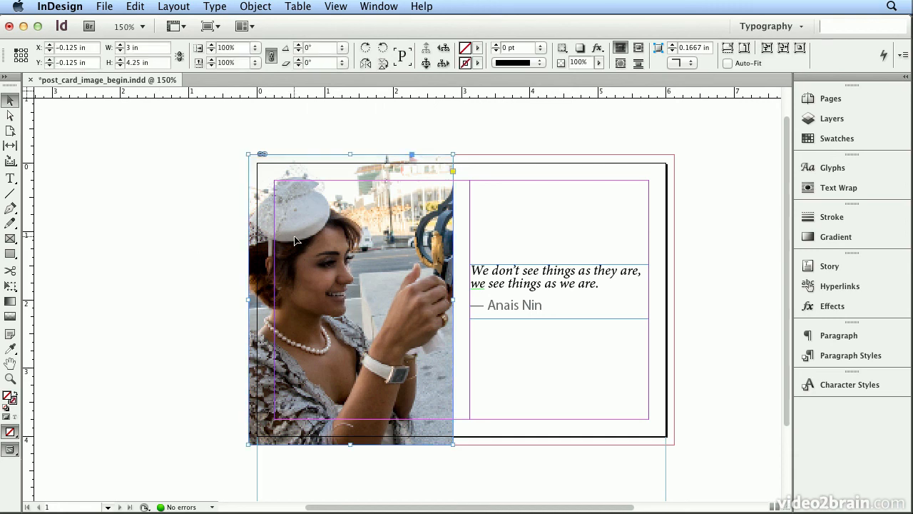
pyautogui.click(356, 307)
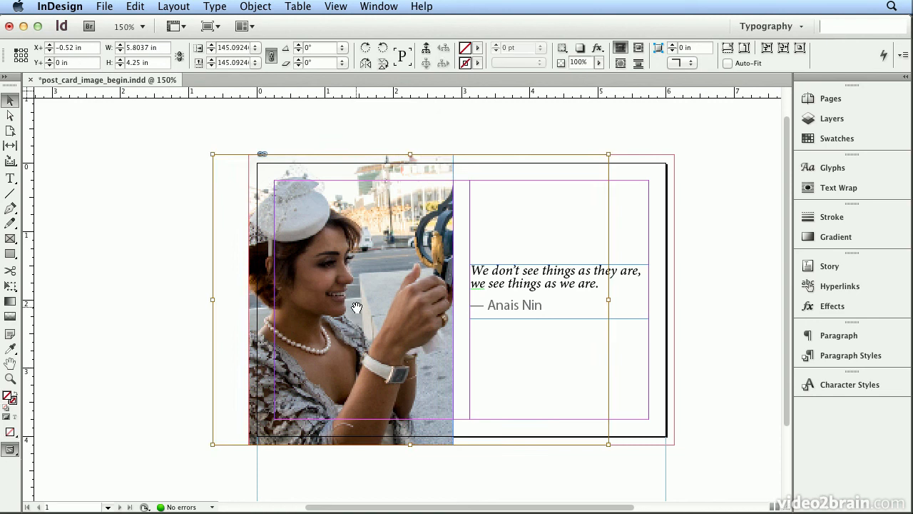
pyautogui.moveTo(357, 307); pyautogui.dragTo(357, 307)
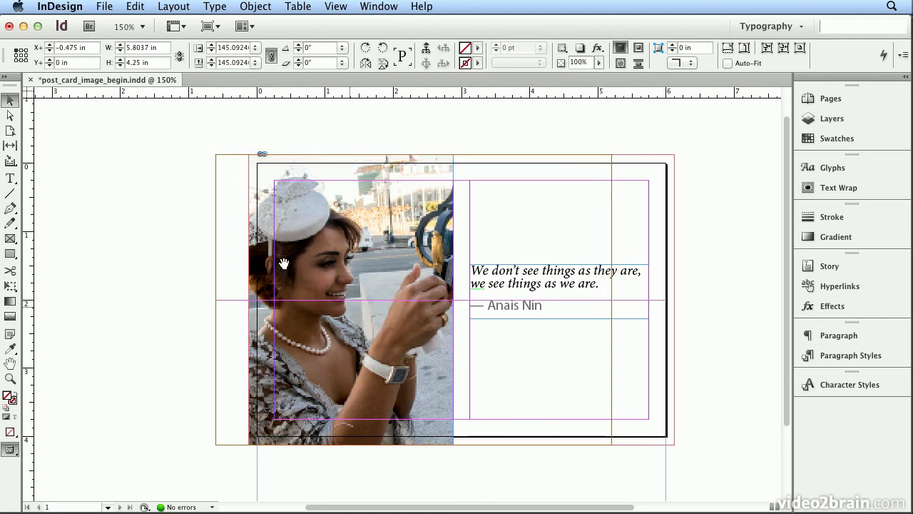
pyautogui.click(679, 379)
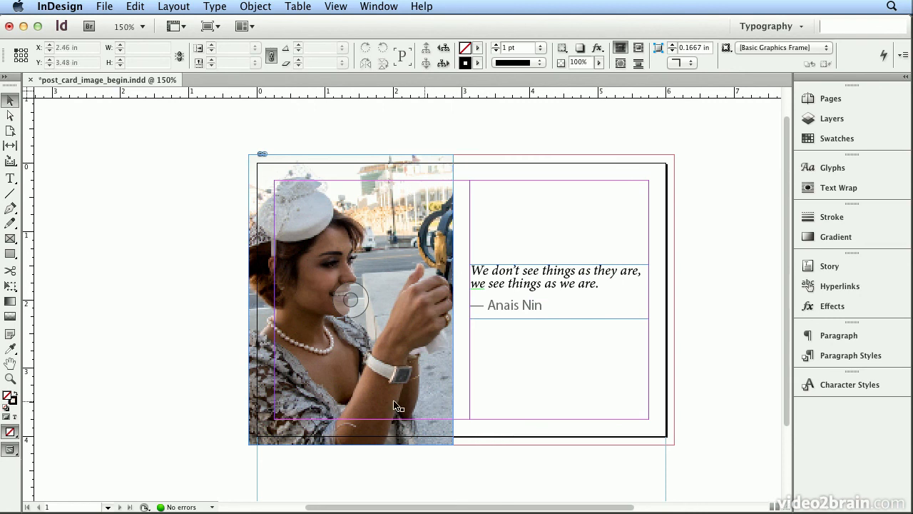